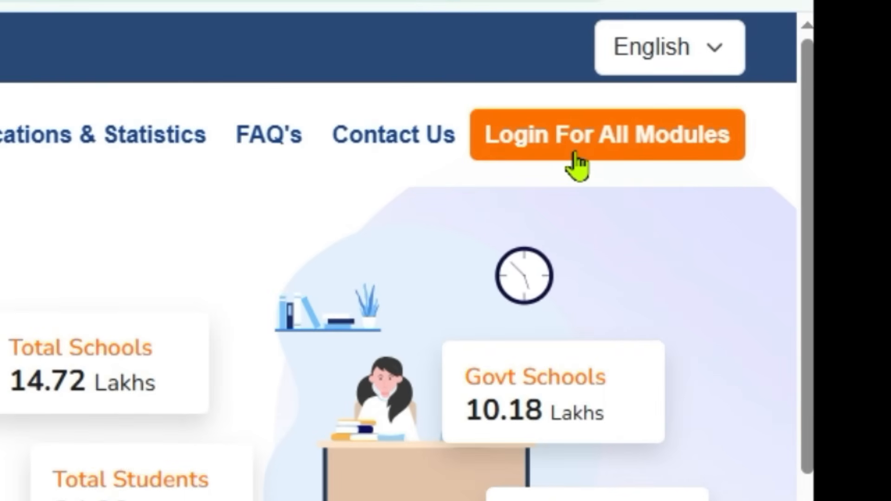
Open the login page for all modules and go to the Telangana state login
{"action": "left_click", "coordinate": [577, 165]}
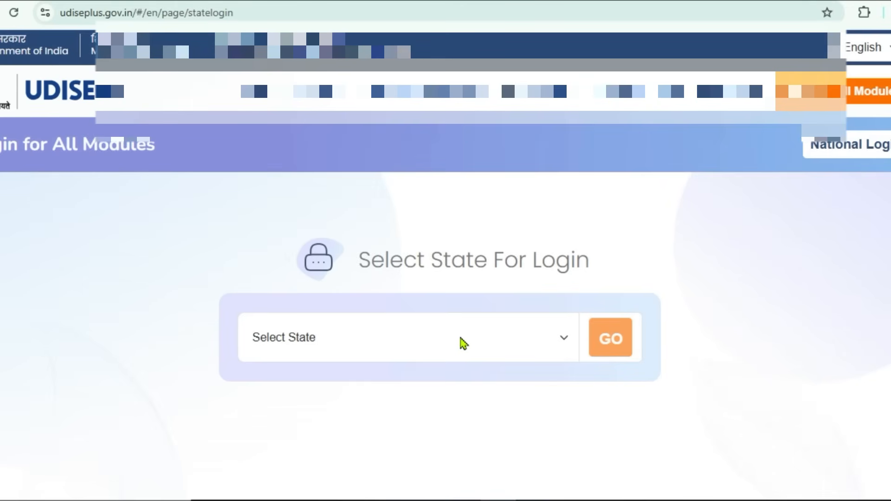
{"action": "left_click", "coordinate": [463, 344]}
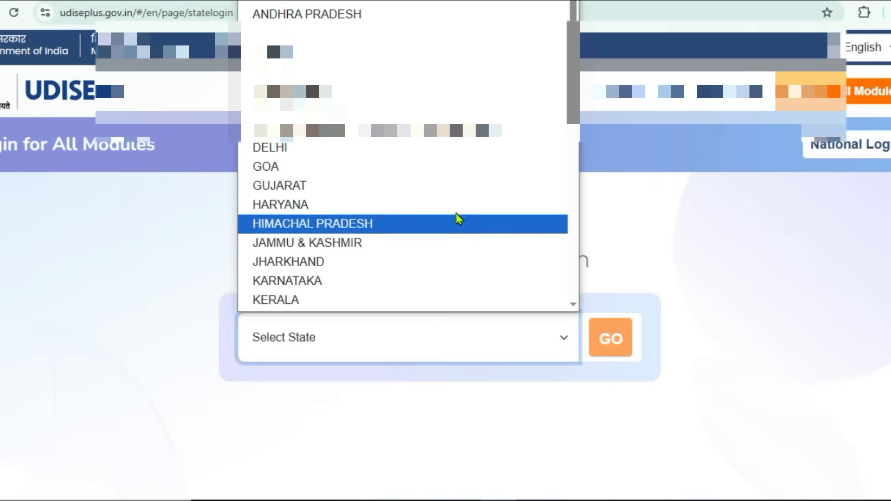
{"action": "scroll", "coordinate": [455, 223], "scroll_direction": "down", "scroll_amount": 5}
{"action": "left_click", "coordinate": [439, 170]}
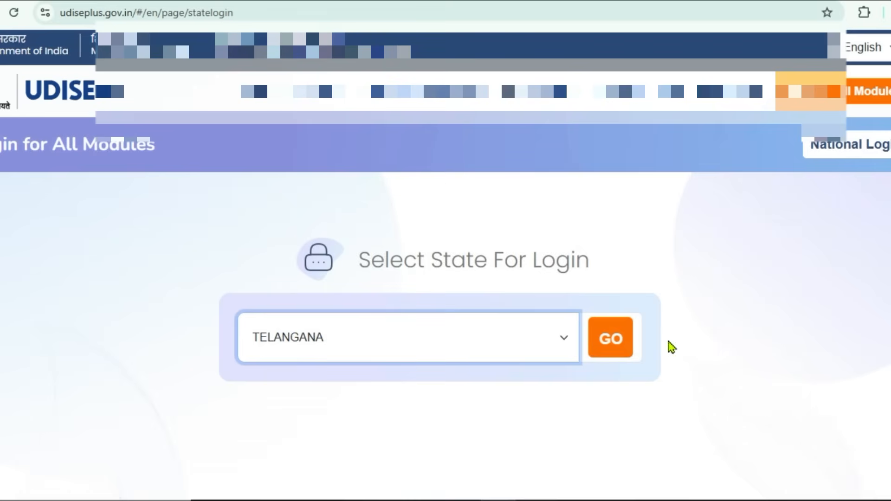
{"action": "left_click", "coordinate": [622, 344]}
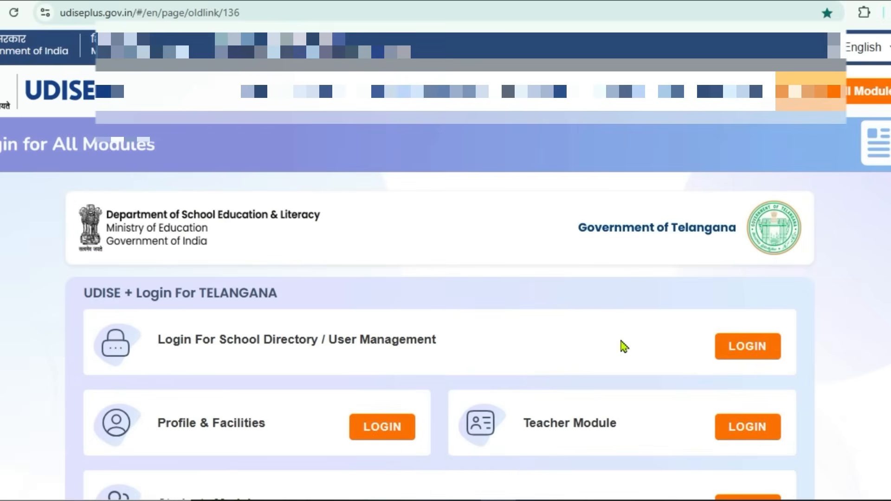
Open the login for the Students Module from the Telangana module list
{"action": "scroll", "coordinate": [619, 328], "scroll_direction": "down", "scroll_amount": 2}
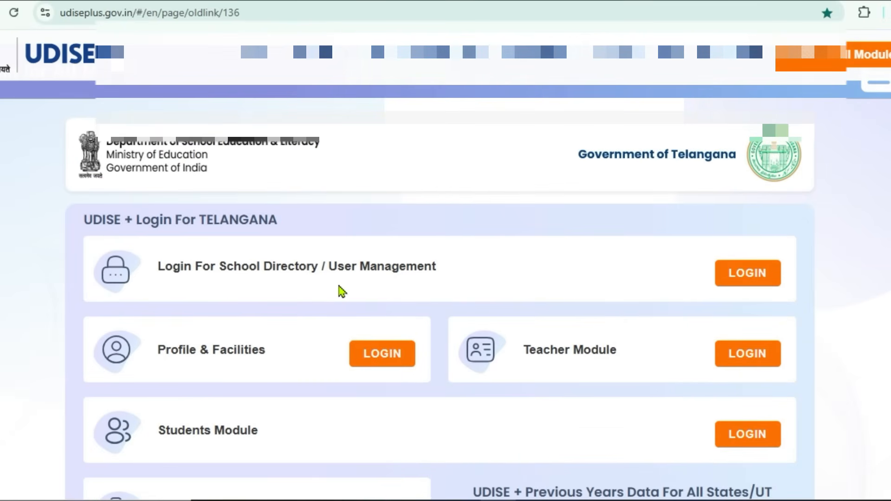
{"action": "scroll", "coordinate": [338, 290], "scroll_direction": "down", "scroll_amount": 2}
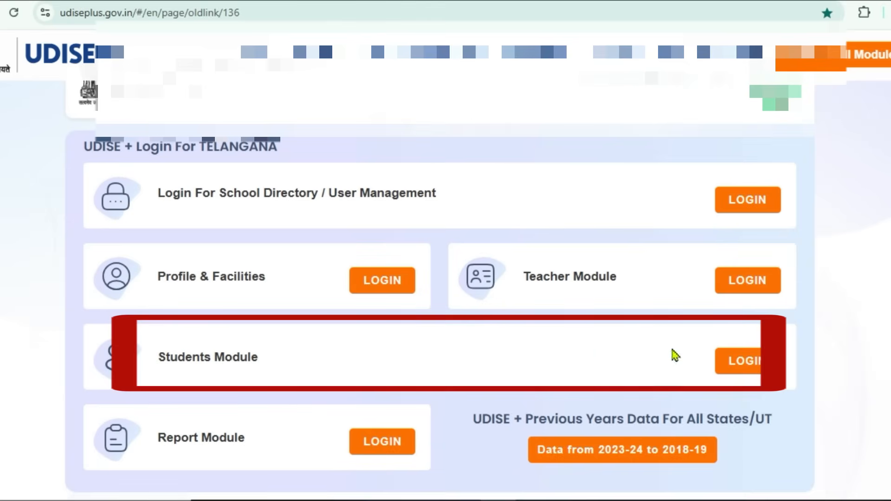
{"action": "left_click", "coordinate": [746, 369]}
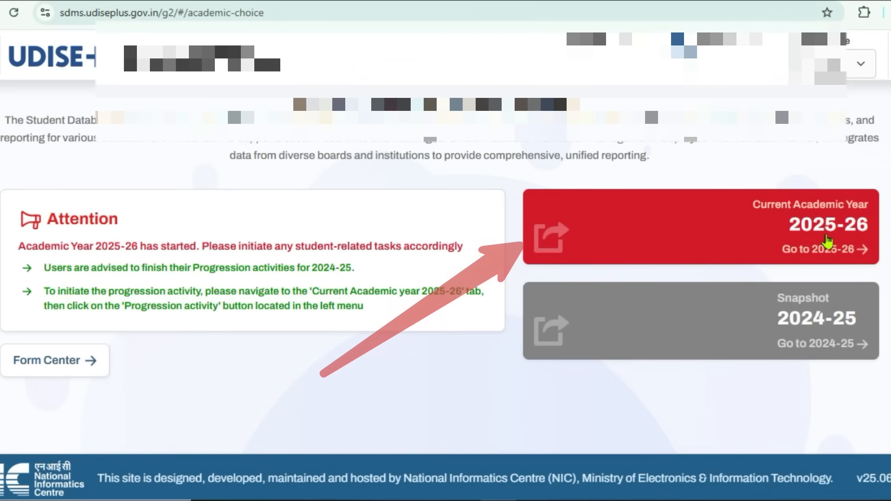
Enter the current academic year 2025-26 and dismiss the school information dialog
{"action": "left_click", "coordinate": [827, 241]}
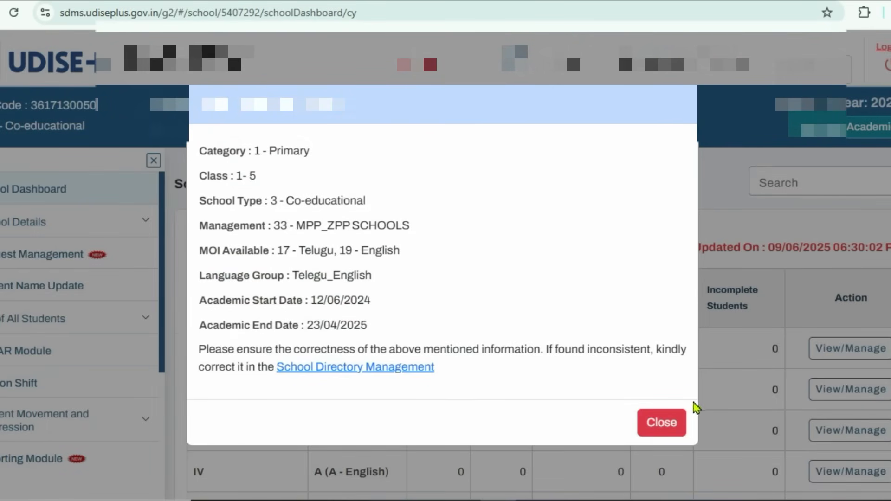
{"action": "left_click", "coordinate": [676, 423]}
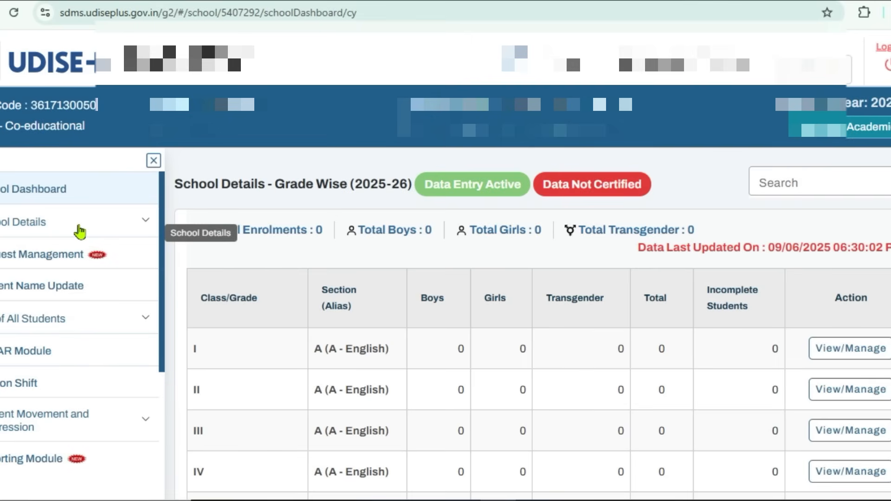
Open Section Management within the School Details and bring the Add Section form into view
{"action": "left_click", "coordinate": [80, 232]}
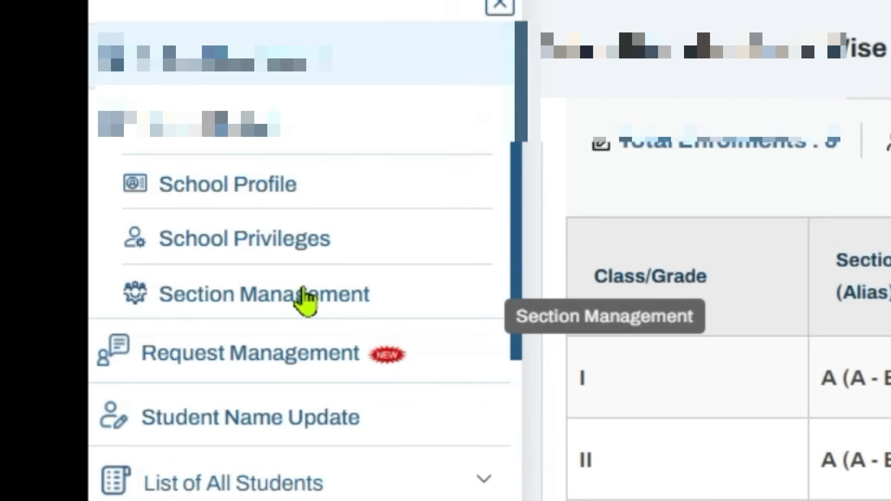
{"action": "left_click", "coordinate": [304, 300]}
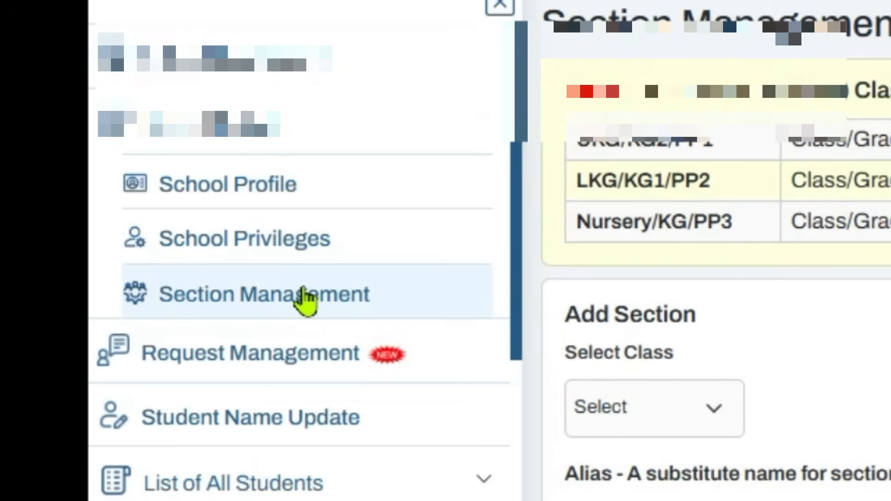
{"action": "scroll", "coordinate": [715, 325], "scroll_direction": "down", "scroll_amount": 3}
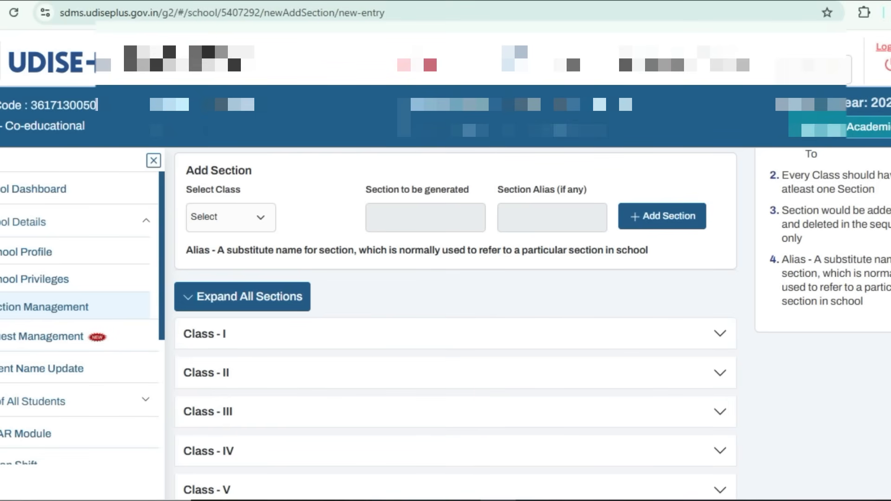
Check the classes offered for adding a section and expand Class - I to view its existing sections
{"action": "left_click", "coordinate": [256, 222]}
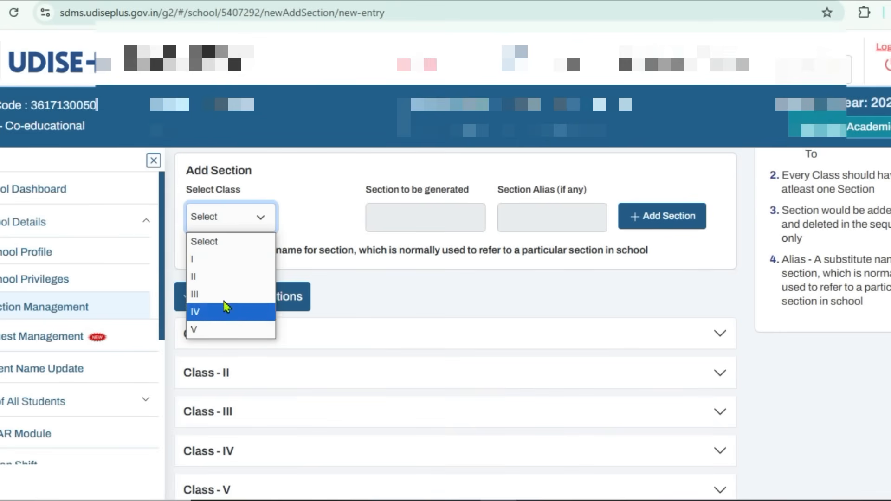
{"action": "left_click", "coordinate": [506, 250]}
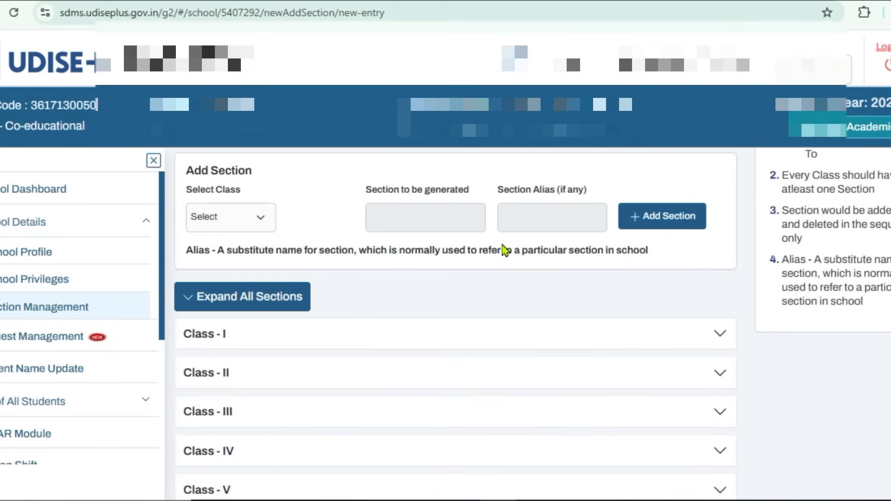
{"action": "left_click", "coordinate": [503, 334]}
{"action": "scroll", "coordinate": [503, 337], "scroll_direction": "down", "scroll_amount": 2}
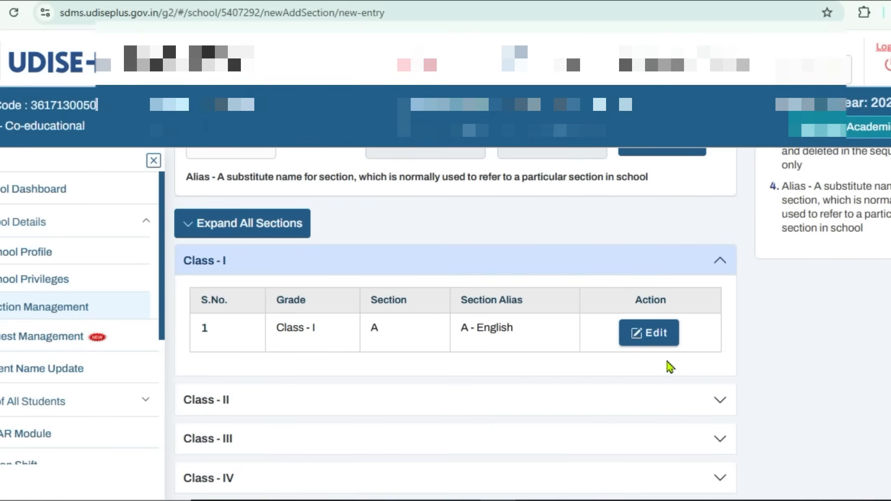
Open Progression Activity under Student Movement and Progression, collapse the side menu and enter the Progression Module
{"action": "scroll", "coordinate": [158, 228], "scroll_direction": "down", "scroll_amount": 3}
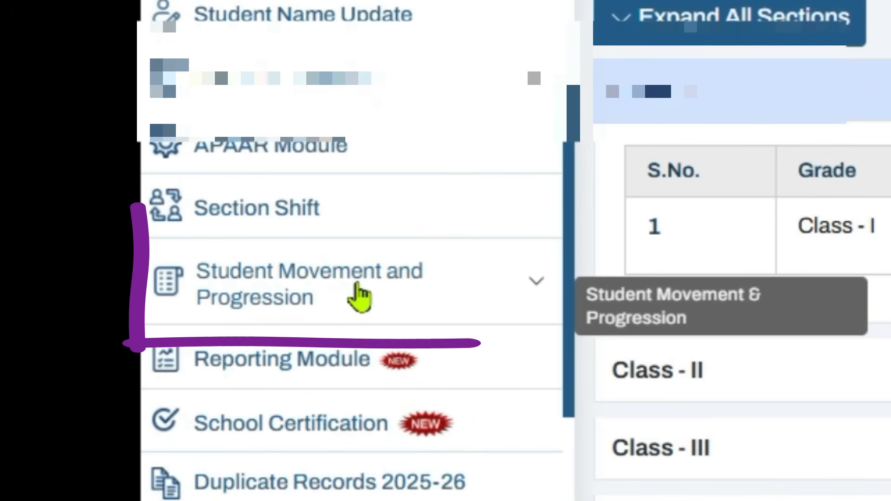
{"action": "left_click", "coordinate": [357, 290]}
{"action": "scroll", "coordinate": [357, 288], "scroll_direction": "down", "scroll_amount": 3}
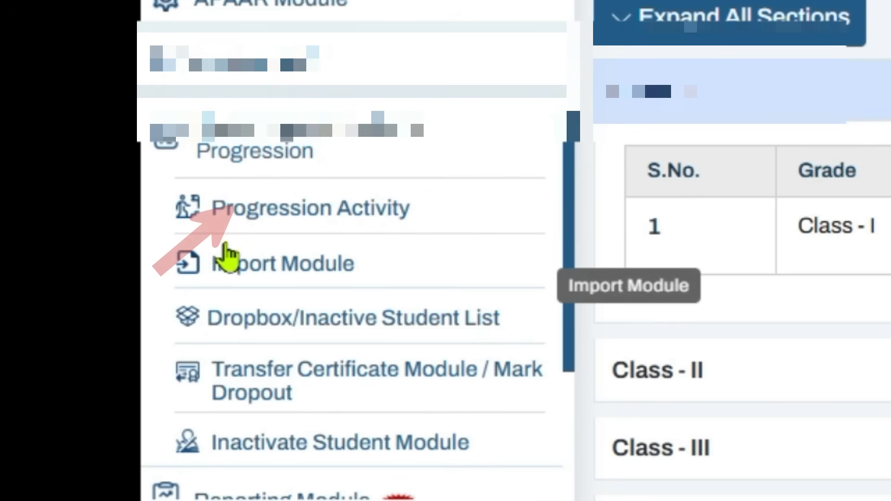
{"action": "left_click", "coordinate": [320, 220]}
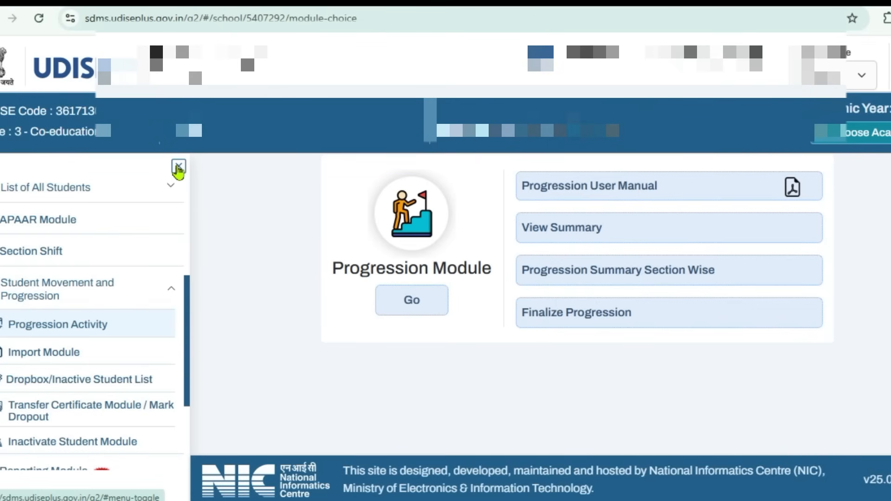
{"action": "left_click", "coordinate": [178, 167]}
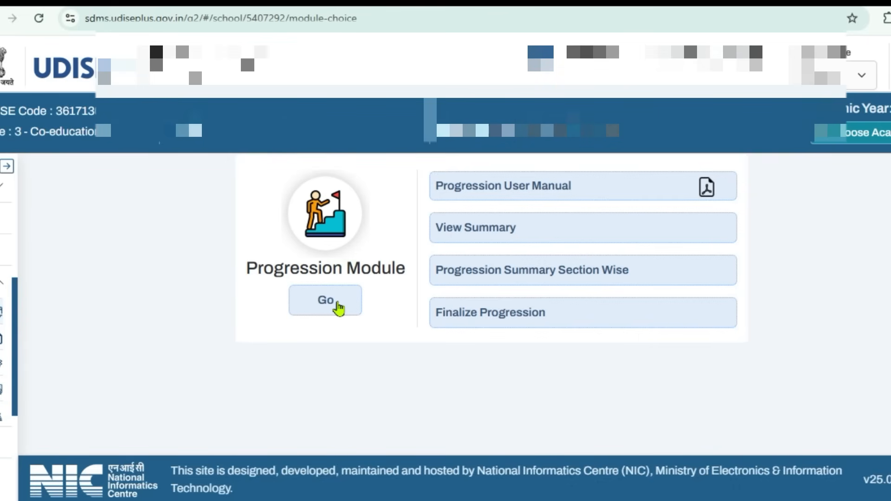
{"action": "left_click", "coordinate": [338, 306]}
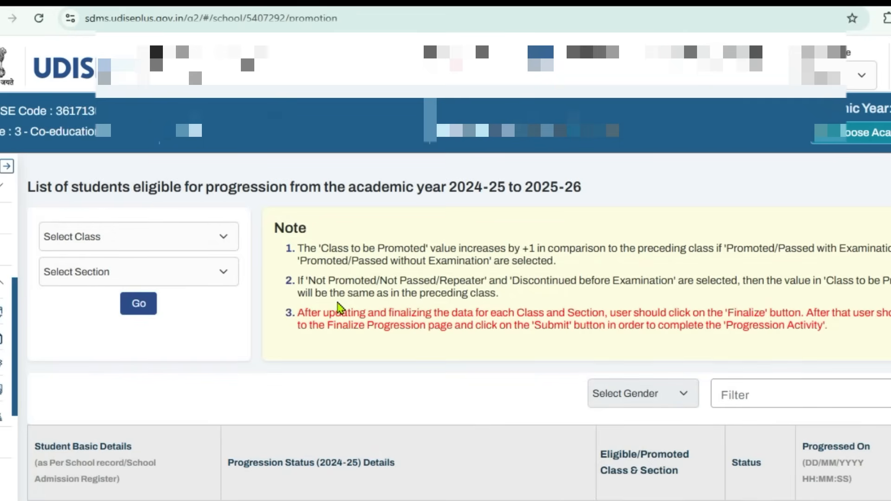
List the students eligible for progression in class V, section A
{"action": "left_click_drag", "start_coordinate": [28, 187], "coordinate": [589, 199]}
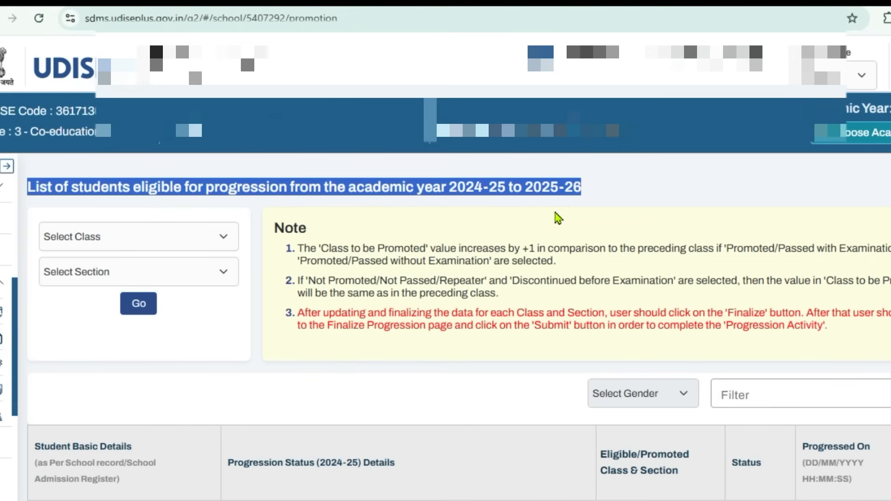
{"action": "left_click", "coordinate": [176, 242]}
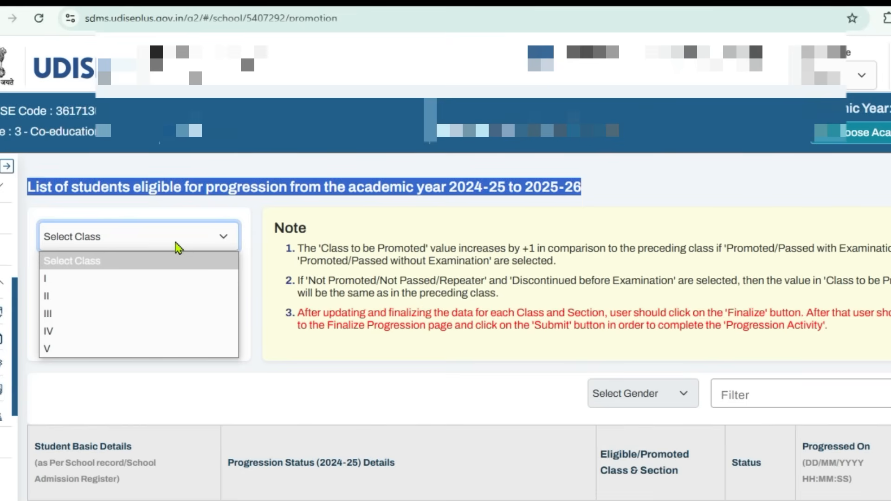
{"action": "left_click", "coordinate": [154, 354]}
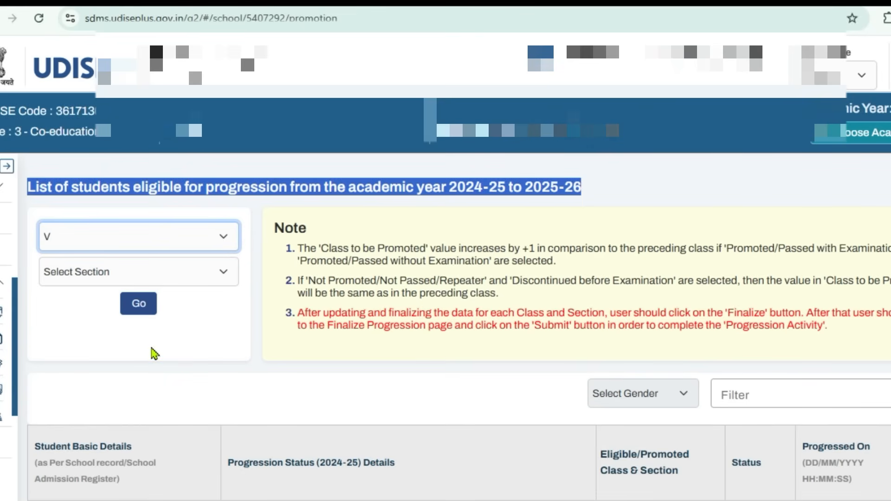
{"action": "left_click", "coordinate": [95, 283]}
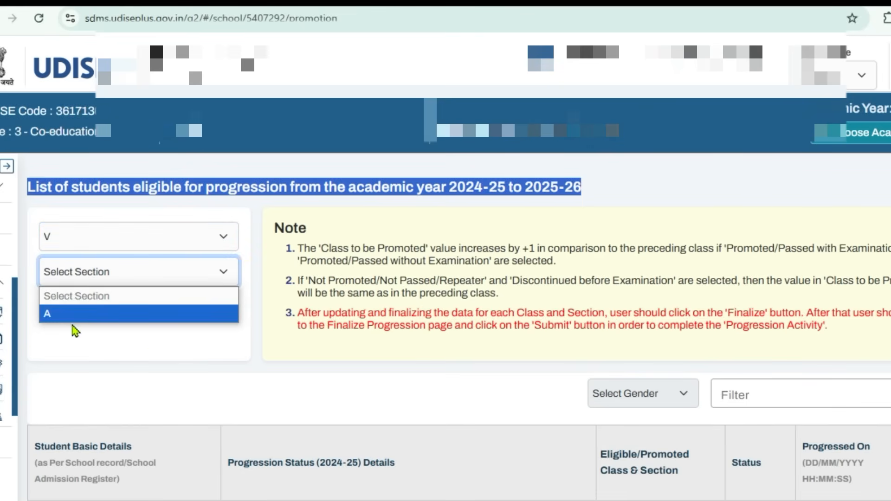
{"action": "left_click", "coordinate": [75, 324]}
{"action": "left_click", "coordinate": [73, 282]}
{"action": "left_click", "coordinate": [68, 313]}
{"action": "left_click", "coordinate": [124, 310]}
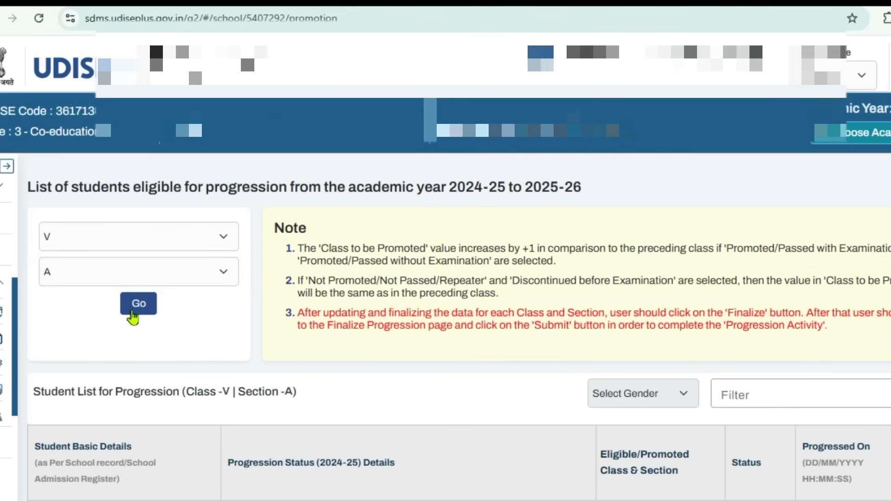
Examine the class V student list and its progression details, sorting the entries by status to compare completed and pending records
{"action": "scroll", "coordinate": [361, 323], "scroll_direction": "down", "scroll_amount": 10}
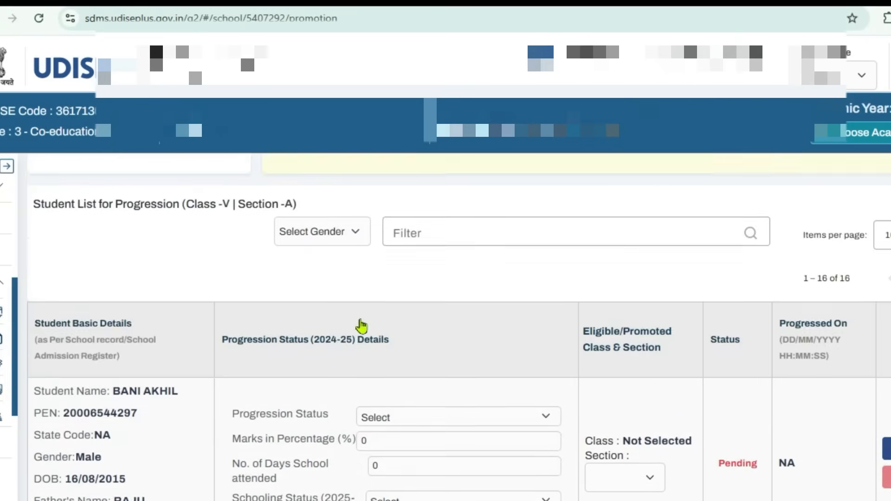
{"action": "scroll", "coordinate": [364, 326], "scroll_direction": "up", "scroll_amount": 6}
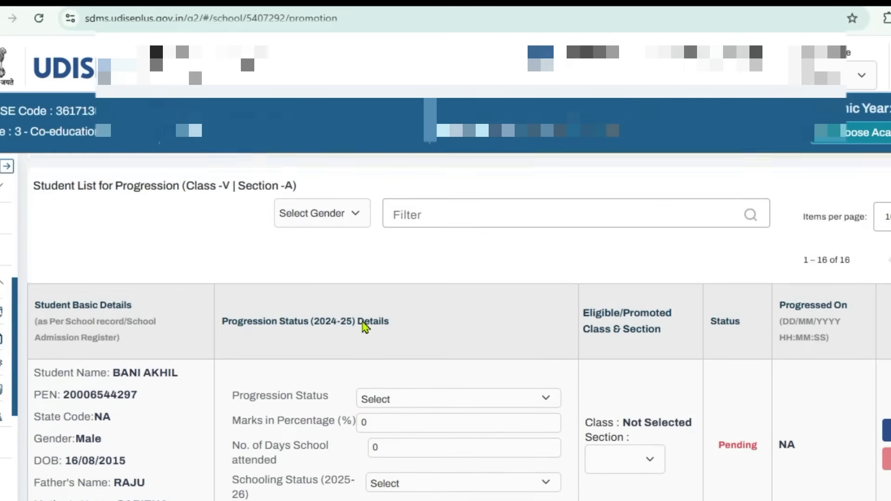
{"action": "scroll", "coordinate": [364, 324], "scroll_direction": "down", "scroll_amount": 5}
{"action": "scroll", "coordinate": [366, 329], "scroll_direction": "down", "scroll_amount": 7}
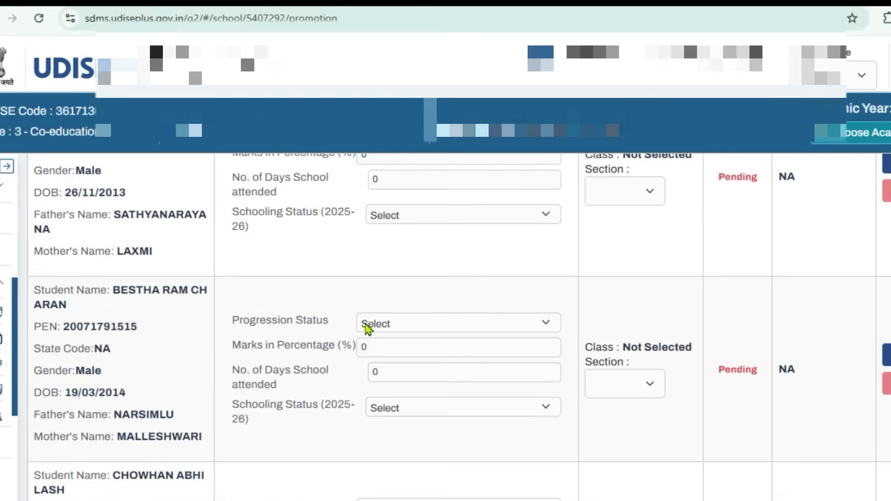
{"action": "scroll", "coordinate": [367, 330], "scroll_direction": "up", "scroll_amount": 14}
{"action": "scroll", "coordinate": [518, 366], "scroll_direction": "down", "scroll_amount": 6}
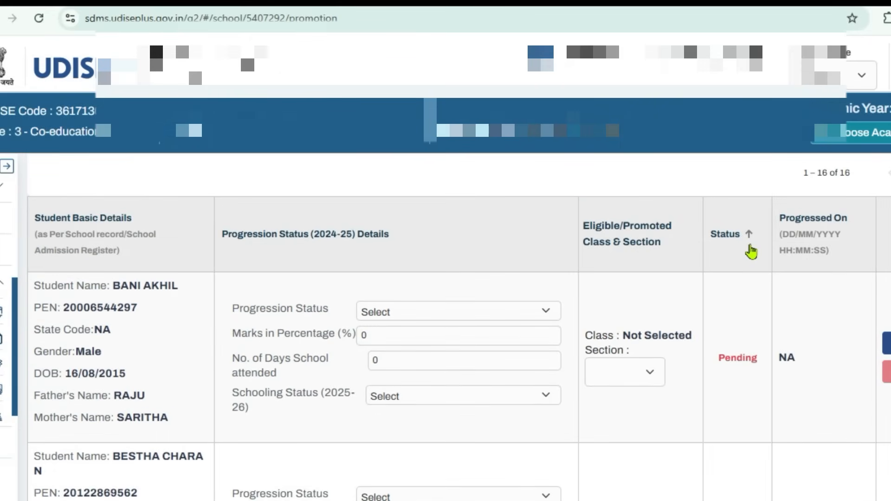
{"action": "left_click", "coordinate": [750, 252]}
{"action": "scroll", "coordinate": [604, 277], "scroll_direction": "down", "scroll_amount": 4}
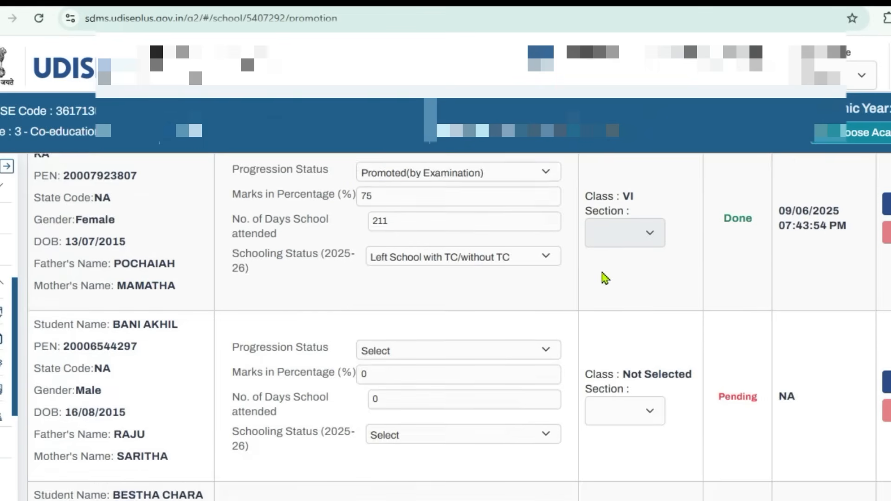
{"action": "scroll", "coordinate": [603, 277], "scroll_direction": "up", "scroll_amount": 6}
{"action": "left_click", "coordinate": [718, 308]}
{"action": "scroll", "coordinate": [666, 294], "scroll_direction": "down", "scroll_amount": 3}
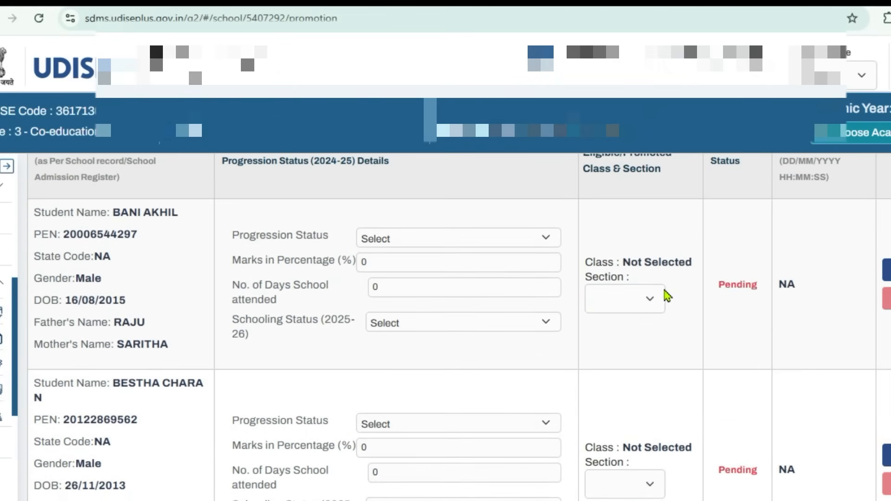
{"action": "scroll", "coordinate": [185, 238], "scroll_direction": "up", "scroll_amount": 2}
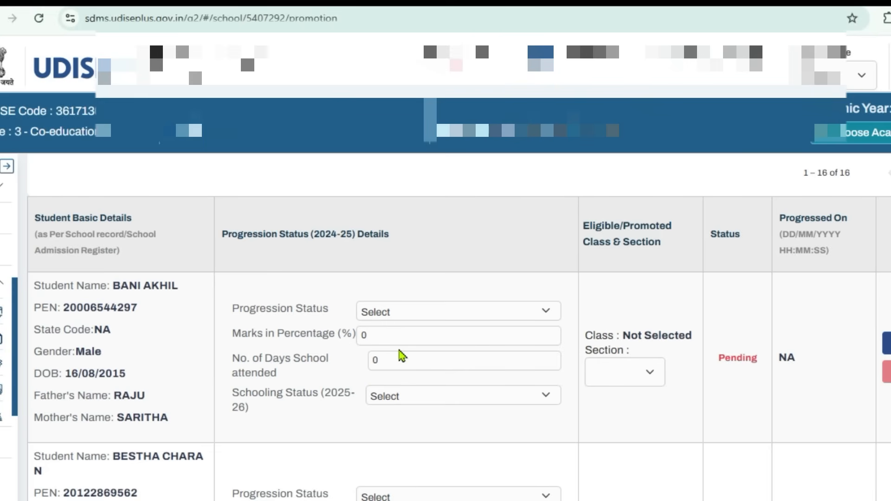
Set the first pending student's progression status to Promoted(by Examination) and the 2025-26 schooling status to Left School with TC/without TC
{"action": "left_click", "coordinate": [398, 319]}
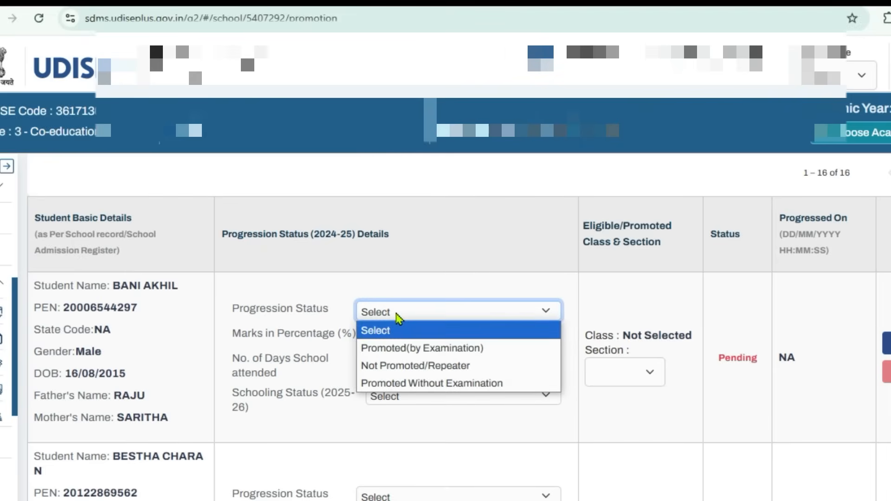
{"action": "left_click", "coordinate": [414, 348]}
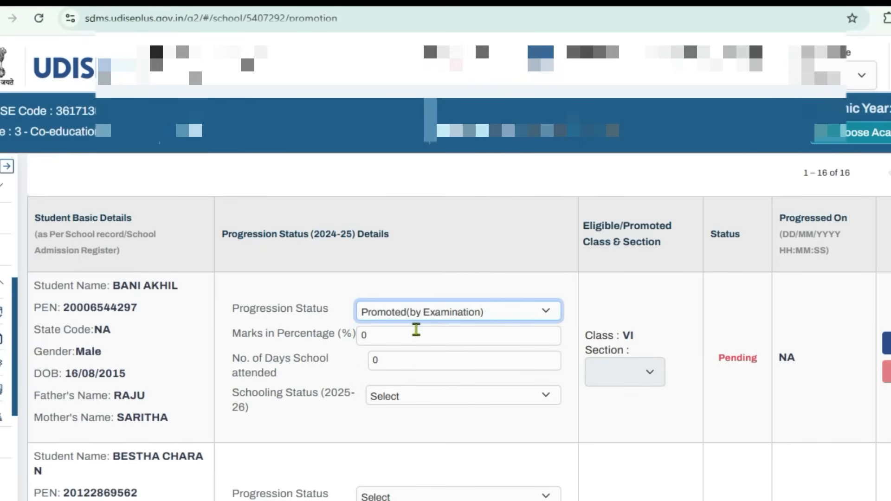
{"action": "left_click_drag", "start_coordinate": [416, 331], "coordinate": [354, 332]}
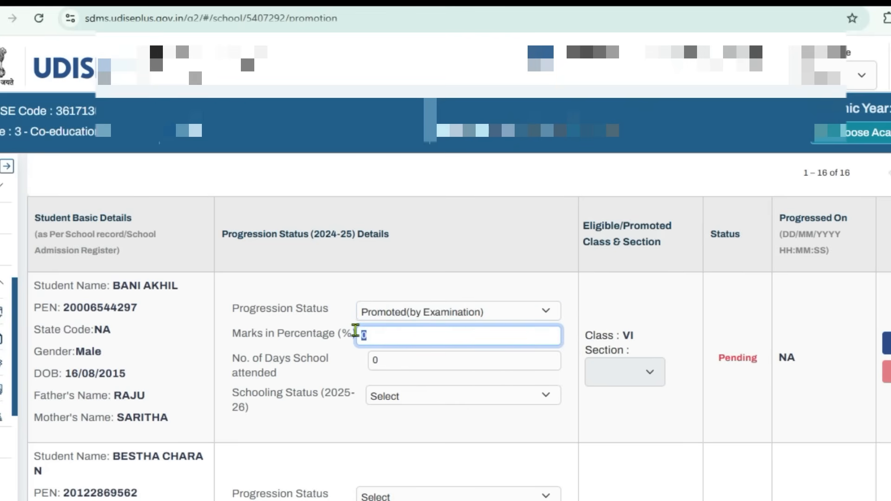
{"action": "left_click", "coordinate": [372, 360]}
{"action": "left_click", "coordinate": [401, 396]}
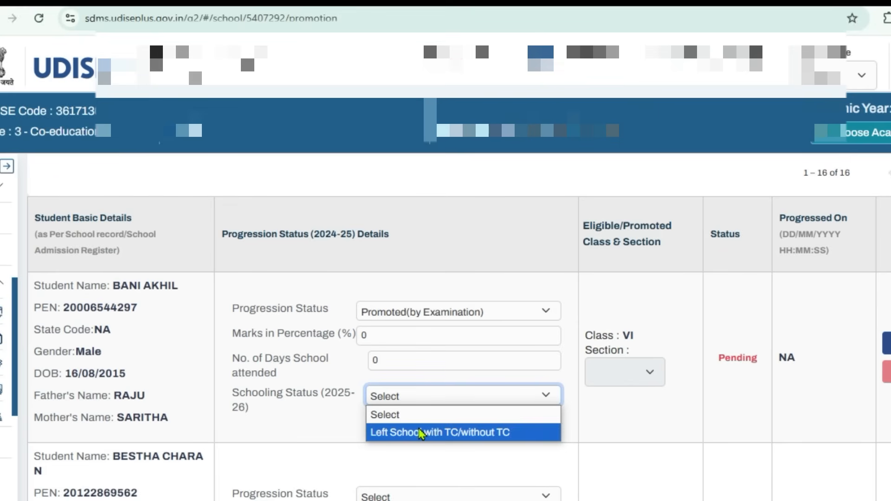
{"action": "left_click", "coordinate": [420, 432]}
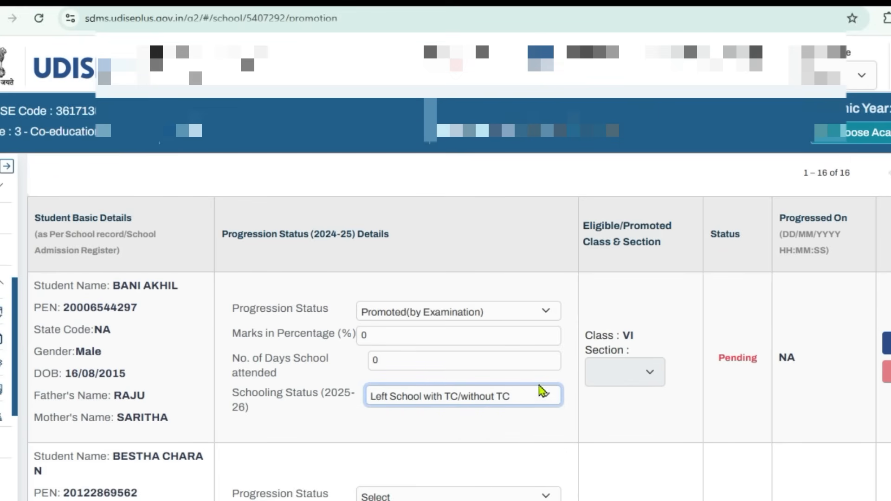
{"action": "left_click", "coordinate": [628, 371]}
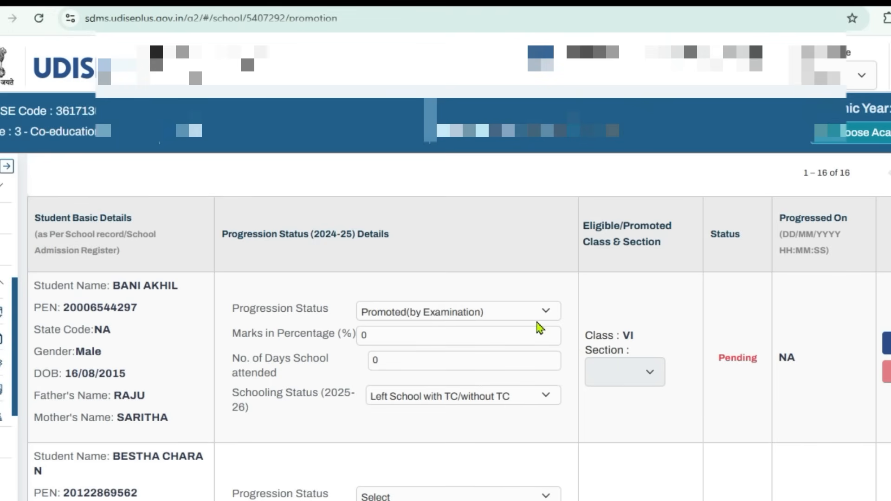
{"action": "left_click", "coordinate": [405, 354]}
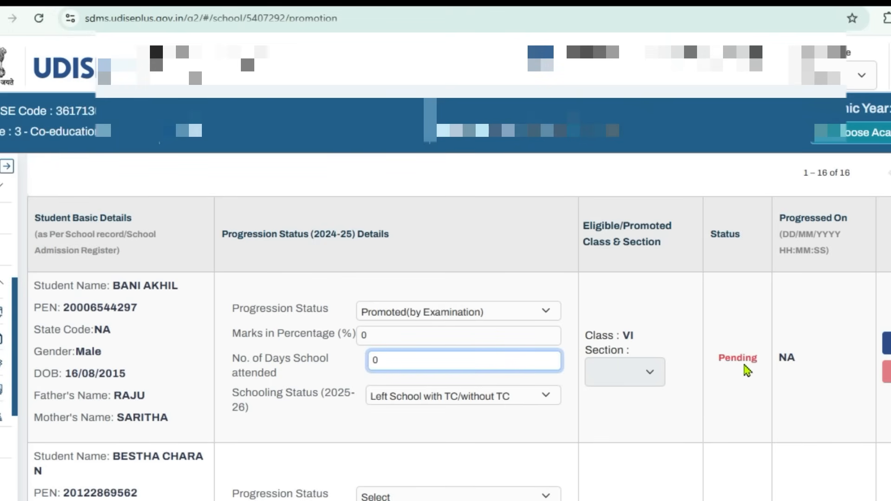
Alternate the first pending student's progression status between Not Promoted/Repeater and Promoted(by Examination) to compare the resulting eligible class
{"action": "left_click", "coordinate": [498, 317]}
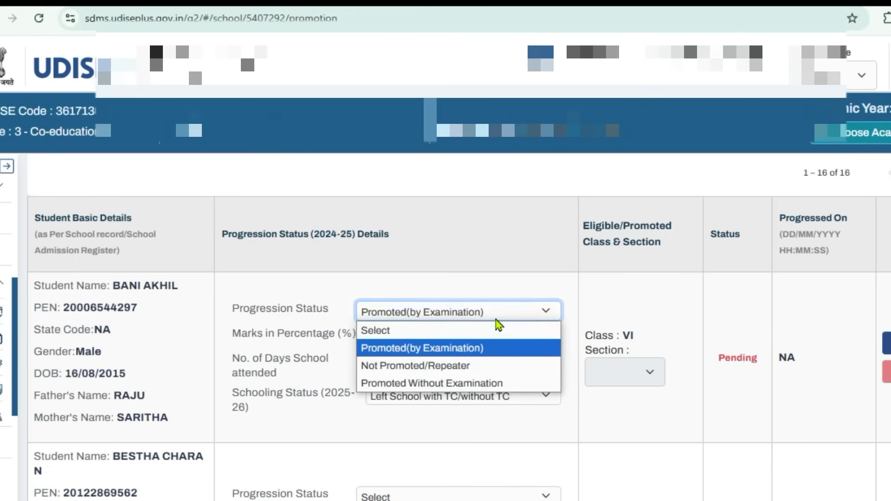
{"action": "left_click", "coordinate": [484, 368]}
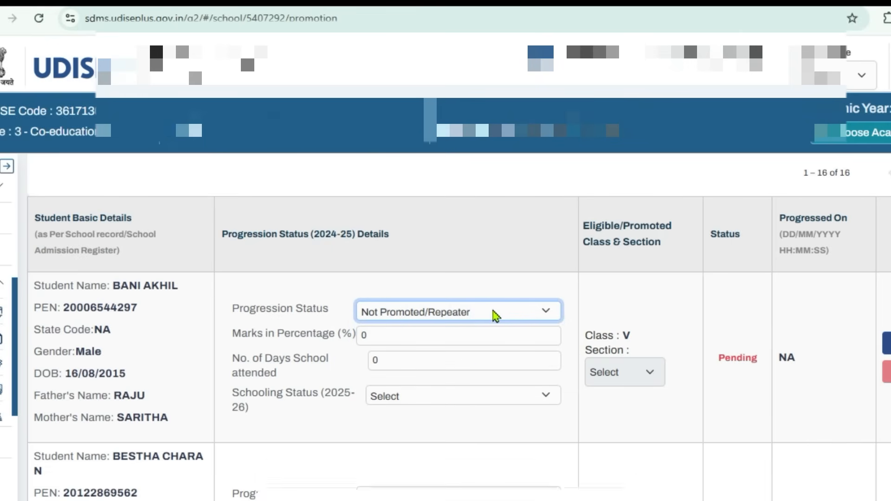
{"action": "left_click_drag", "start_coordinate": [622, 335], "coordinate": [633, 337]}
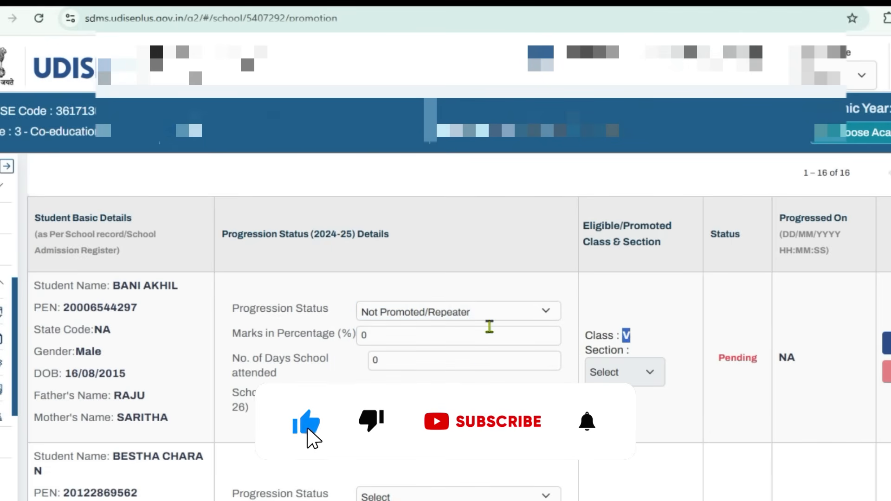
{"action": "left_click", "coordinate": [488, 315]}
{"action": "left_click", "coordinate": [487, 346]}
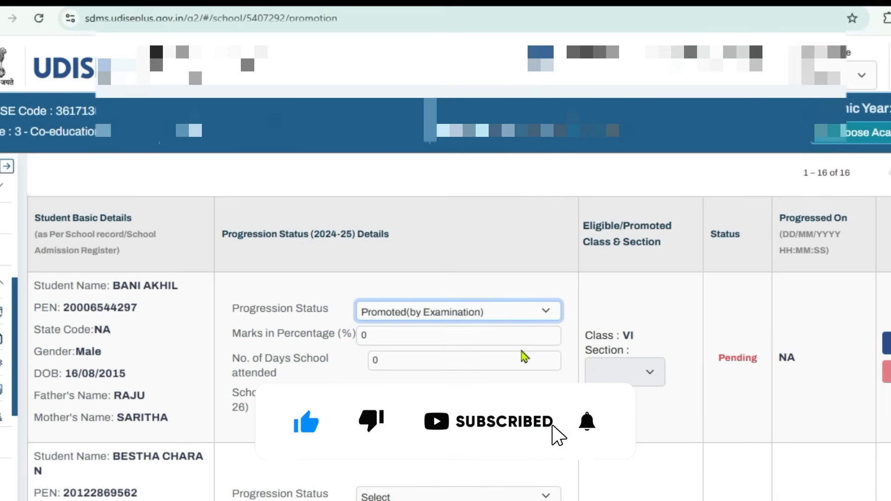
{"action": "double_click", "coordinate": [627, 335]}
{"action": "left_click", "coordinate": [521, 314]}
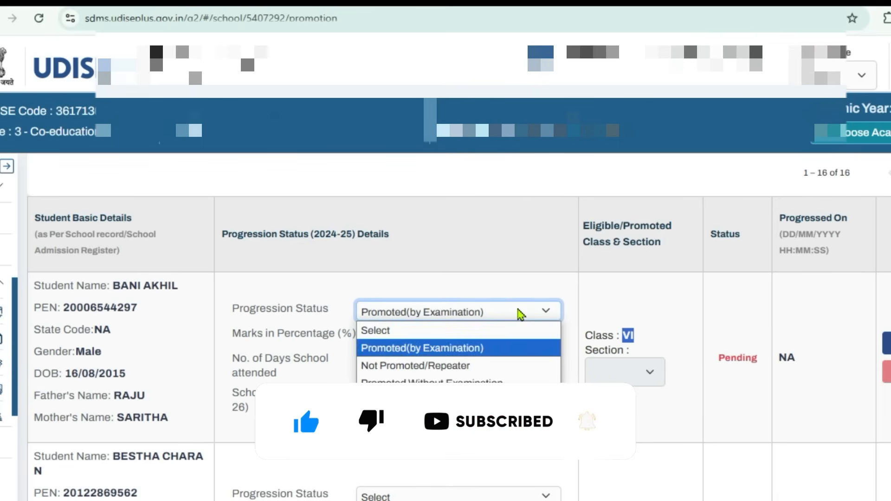
{"action": "left_click", "coordinate": [521, 366]}
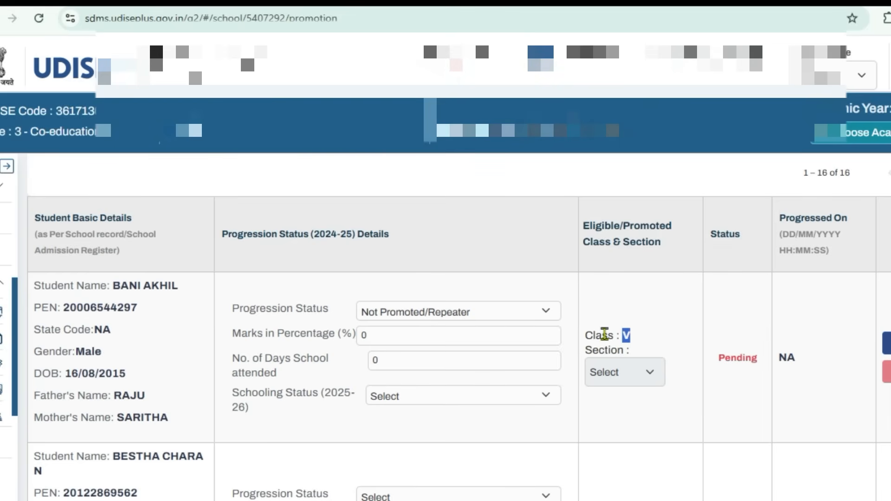
Set the student's progression status to Promoted Without Examination and check the marks field, schooling status options and section field
{"action": "left_click", "coordinate": [506, 317]}
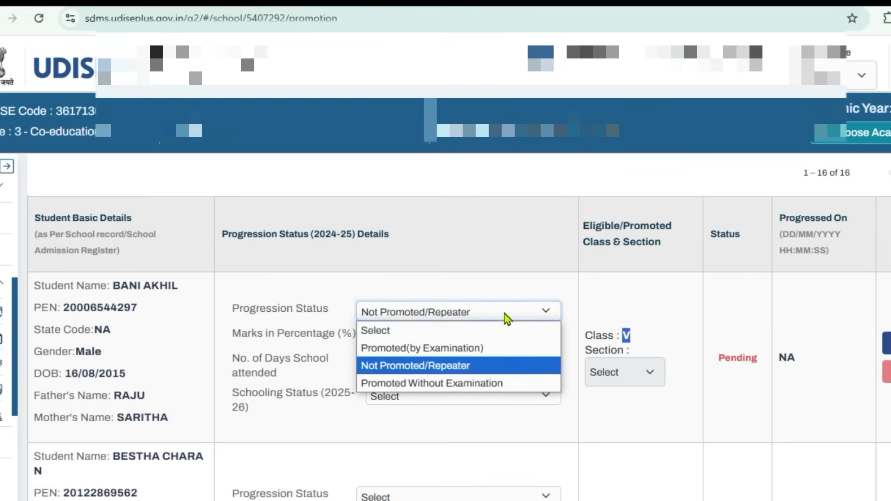
{"action": "left_click", "coordinate": [492, 385]}
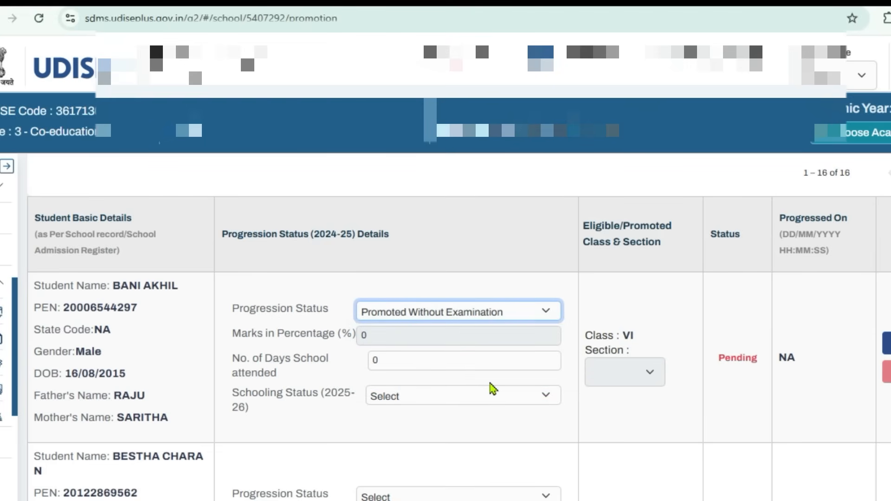
{"action": "left_click", "coordinate": [622, 339]}
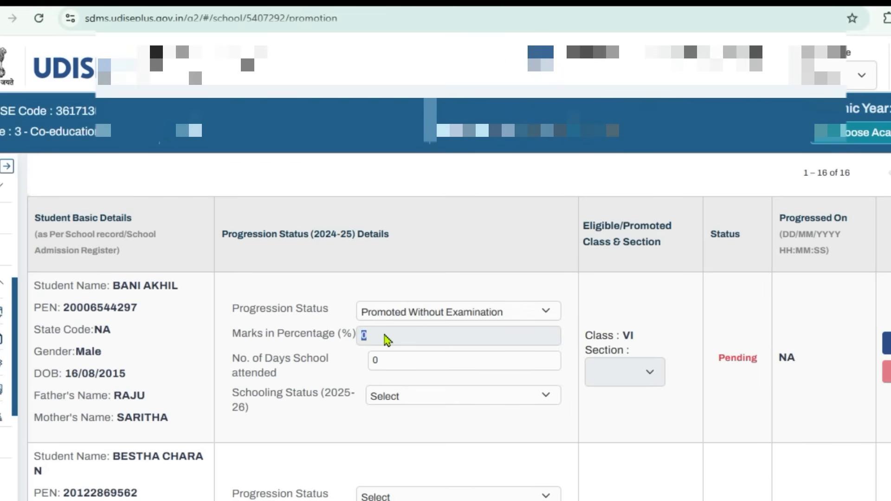
{"action": "left_click", "coordinate": [392, 374]}
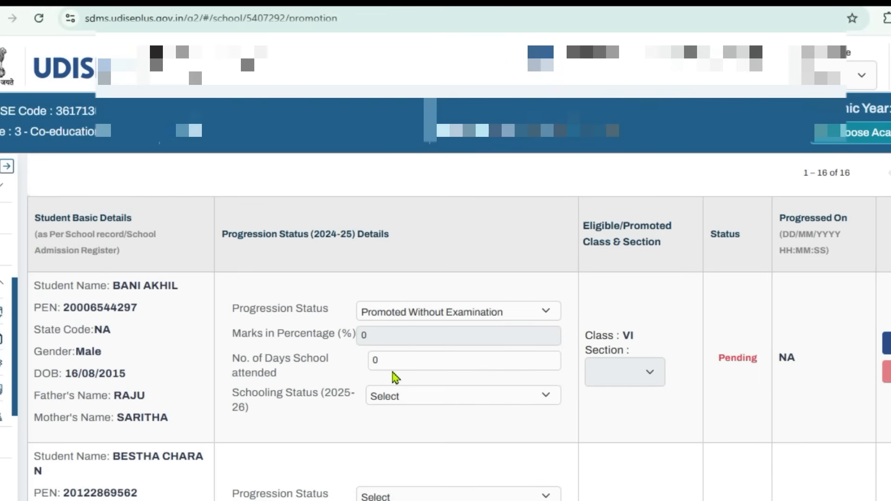
{"action": "left_click", "coordinate": [409, 396]}
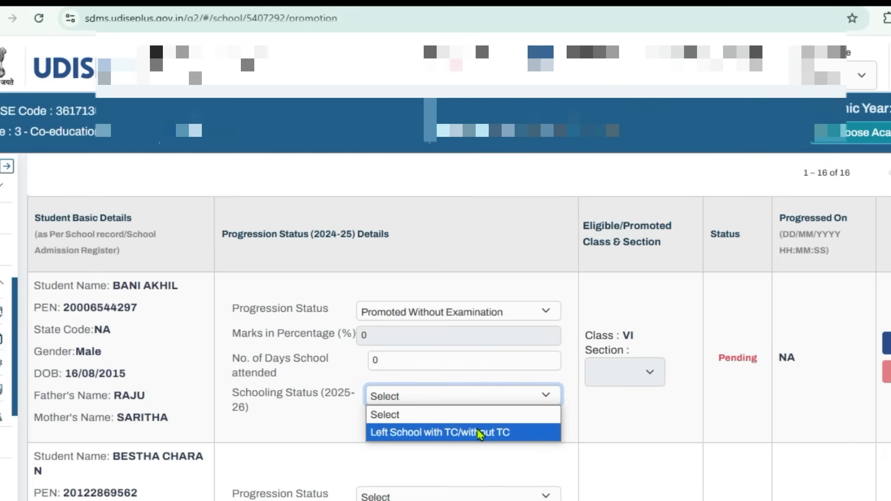
{"action": "left_click", "coordinate": [652, 387]}
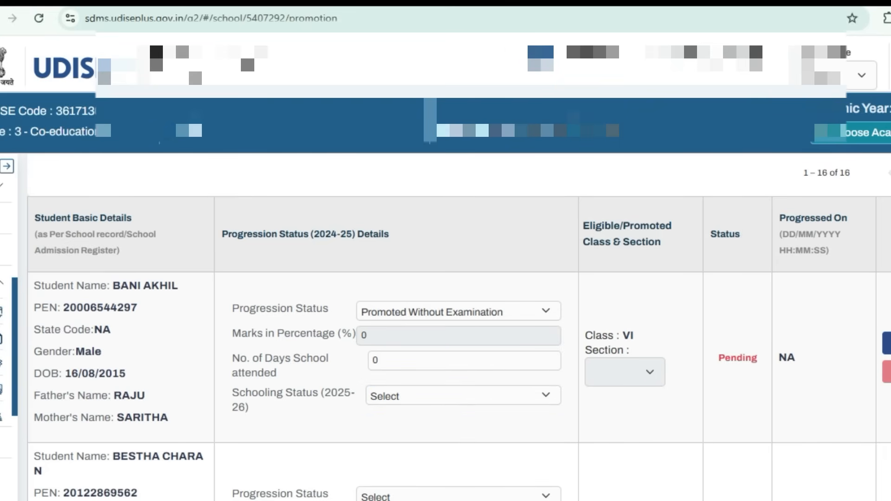
Set the student to Not Promoted/Repeater with schooling status Studying in Same School and section A
{"action": "left_click", "coordinate": [456, 319]}
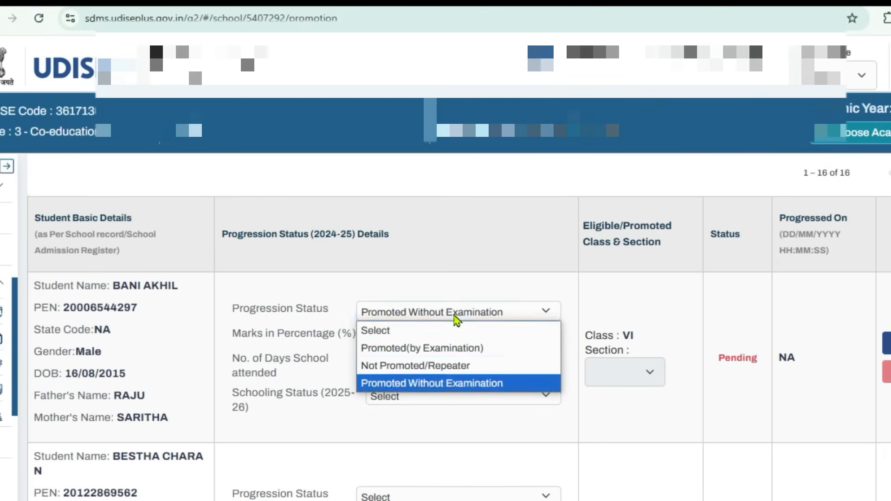
{"action": "left_click", "coordinate": [441, 365]}
{"action": "left_click", "coordinate": [430, 396]}
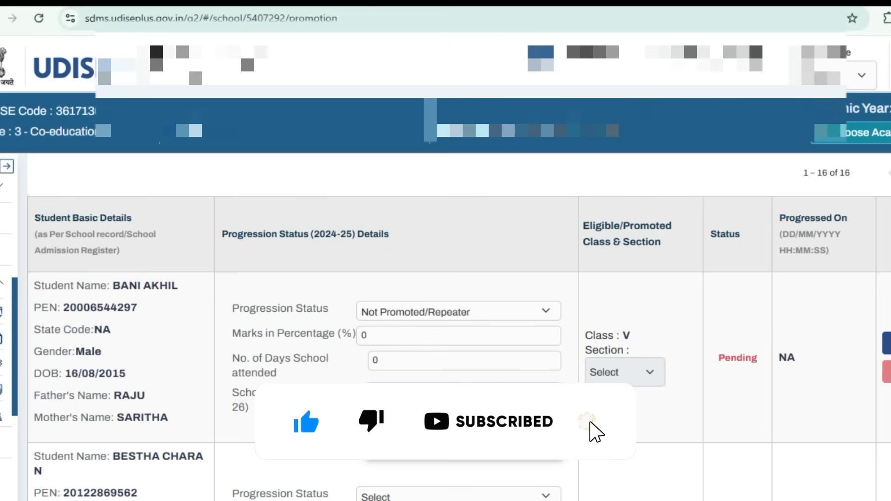
{"action": "left_click", "coordinate": [625, 373]}
{"action": "left_click", "coordinate": [617, 412]}
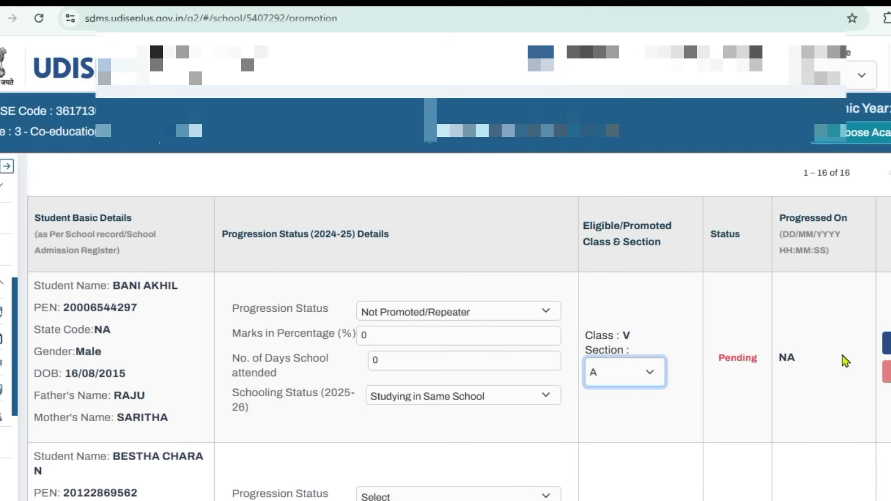
Set the first pending student's progression status to Promoted(by Examination)
{"action": "left_click", "coordinate": [488, 323]}
{"action": "left_click", "coordinate": [493, 315]}
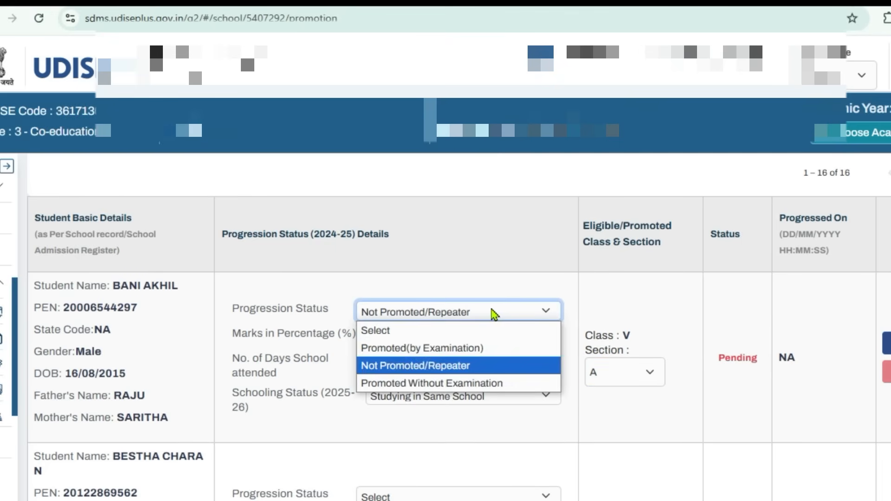
{"action": "left_click", "coordinate": [490, 354]}
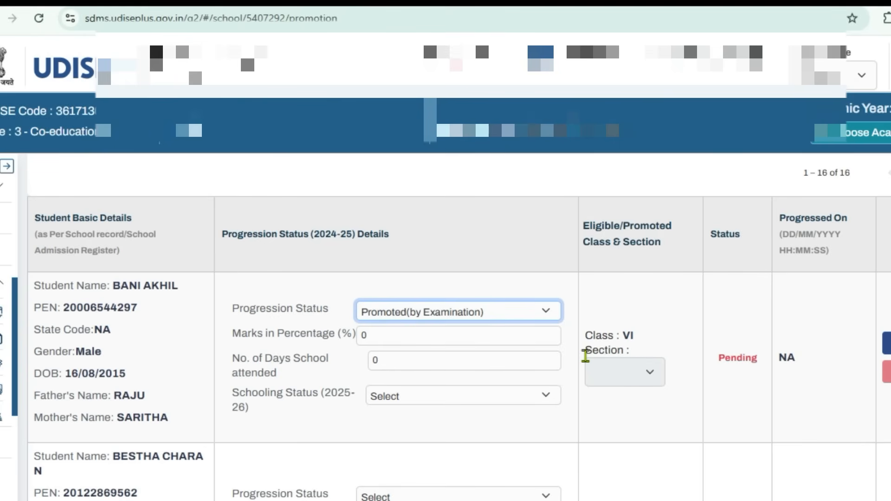
Sort the student list by status with completed entries first and examine the completed record's status
{"action": "left_click", "coordinate": [733, 245]}
{"action": "left_click", "coordinate": [733, 246]}
{"action": "scroll", "coordinate": [757, 311], "scroll_direction": "down", "scroll_amount": 2}
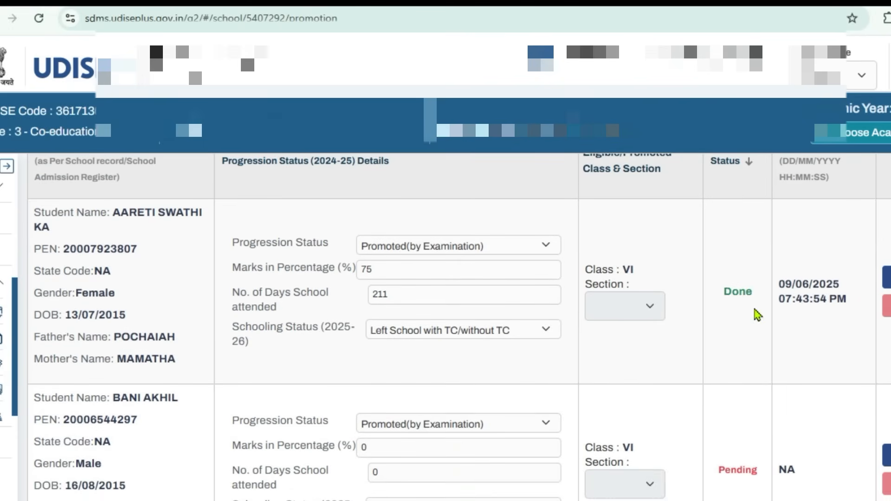
{"action": "left_click_drag", "start_coordinate": [722, 292], "coordinate": [743, 297]}
{"action": "left_click_drag", "start_coordinate": [725, 300], "coordinate": [753, 306]}
{"action": "left_click", "coordinate": [753, 307]}
{"action": "scroll", "coordinate": [753, 307], "scroll_direction": "up", "scroll_amount": 2}
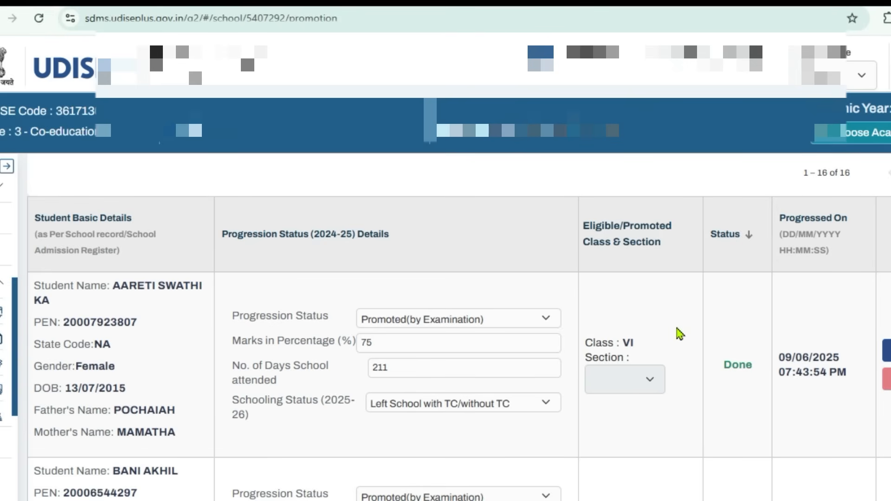
Look through the class V student list as far as the Finalize option and return to the Progression Module page
{"action": "scroll", "coordinate": [679, 333], "scroll_direction": "down", "scroll_amount": 20}
{"action": "scroll", "coordinate": [682, 358], "scroll_direction": "down", "scroll_amount": 10}
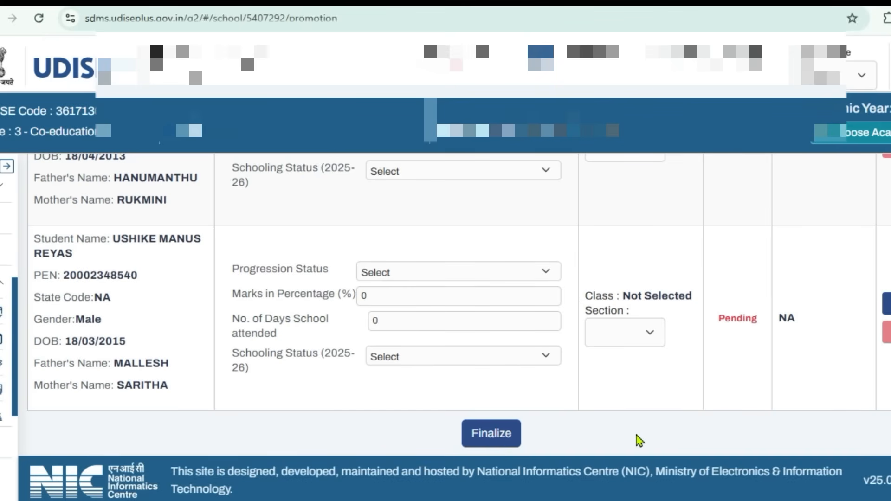
{"action": "scroll", "coordinate": [638, 438], "scroll_direction": "up", "scroll_amount": 10}
{"action": "scroll", "coordinate": [638, 439], "scroll_direction": "up", "scroll_amount": 10}
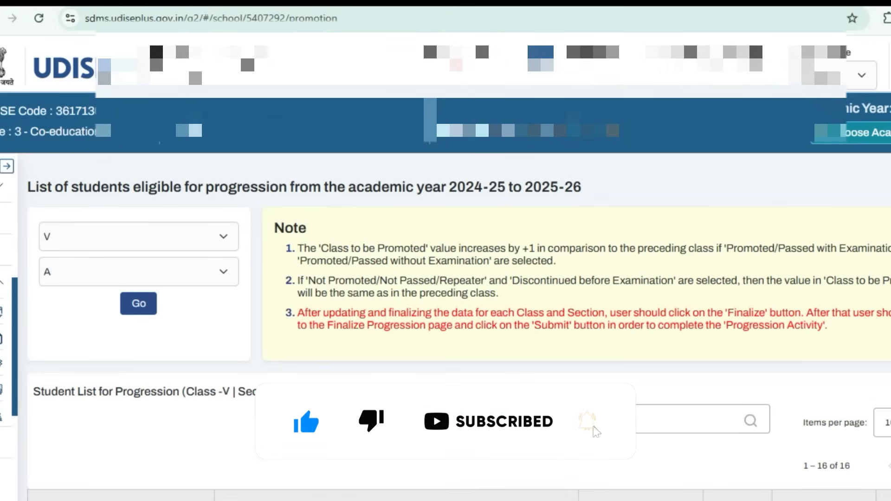
{"action": "left_click", "coordinate": [887, 187]}
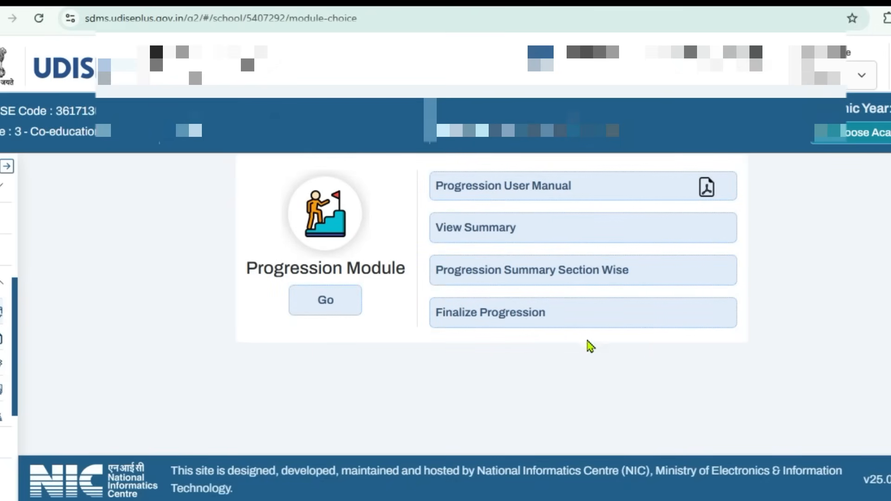
Review the progression View Summary page and return to the module choices
{"action": "left_click", "coordinate": [477, 239]}
{"action": "scroll", "coordinate": [639, 354], "scroll_direction": "down", "scroll_amount": 5}
{"action": "scroll", "coordinate": [640, 354], "scroll_direction": "up", "scroll_amount": 5}
{"action": "key", "text": "alt+Left"}
Check each class's progression status in Progression Summary Section Wise and return to the module choices
{"action": "left_click", "coordinate": [503, 280]}
{"action": "scroll", "coordinate": [371, 320], "scroll_direction": "down", "scroll_amount": 2}
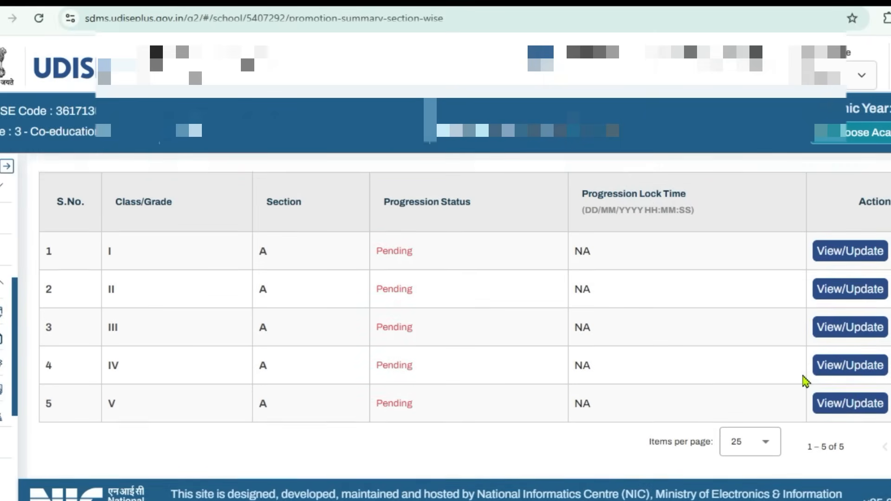
{"action": "scroll", "coordinate": [806, 380], "scroll_direction": "up", "scroll_amount": 1}
{"action": "key", "text": "alt+Left"}
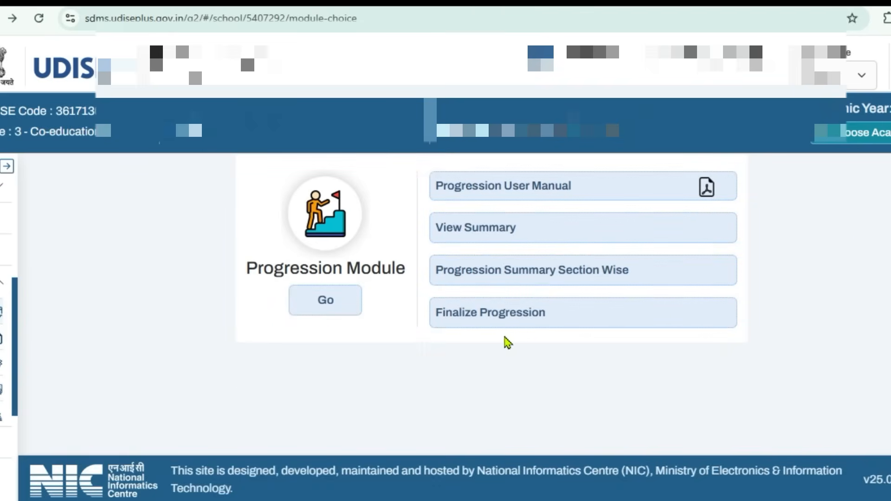
Open Finalize Progression for academic year 2024-25 and accept the declaration that the data is free from errors and inconsistencies
{"action": "left_click", "coordinate": [468, 317]}
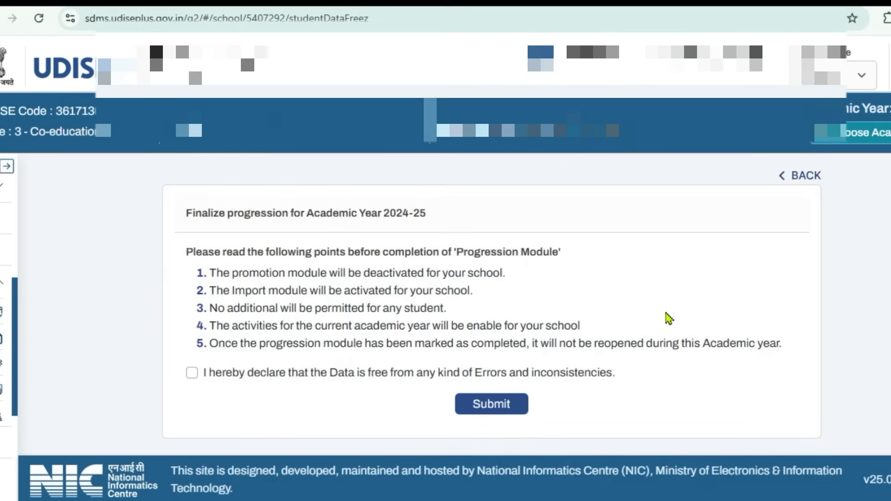
{"action": "left_click", "coordinate": [198, 374]}
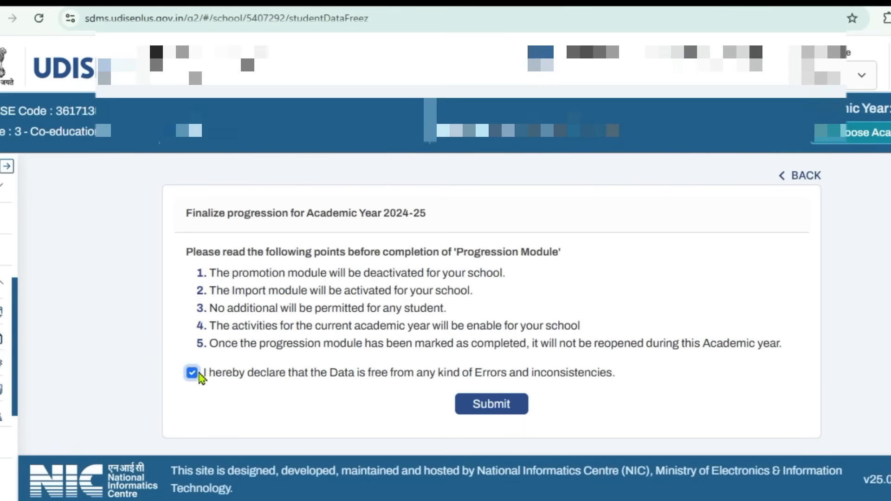